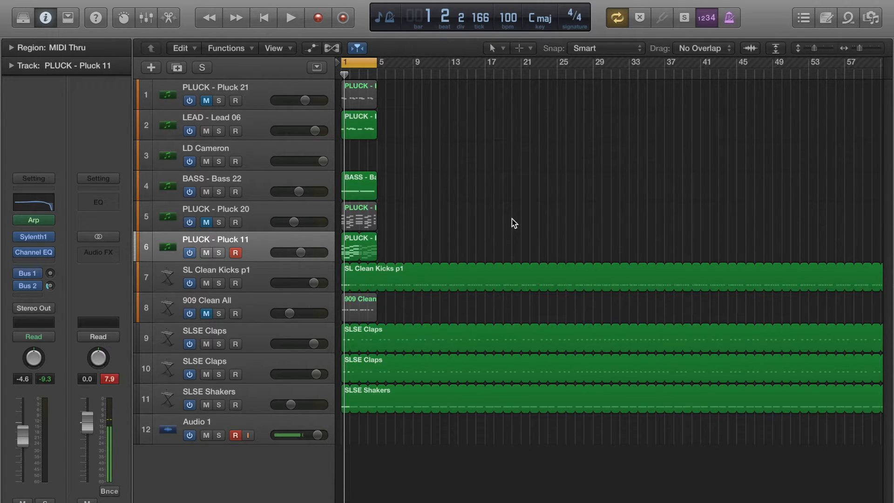
# Play the arrangement's four-bar loop, stop playback, and select the PLUCK - Pluck 11 track
pyautogui.press('space')
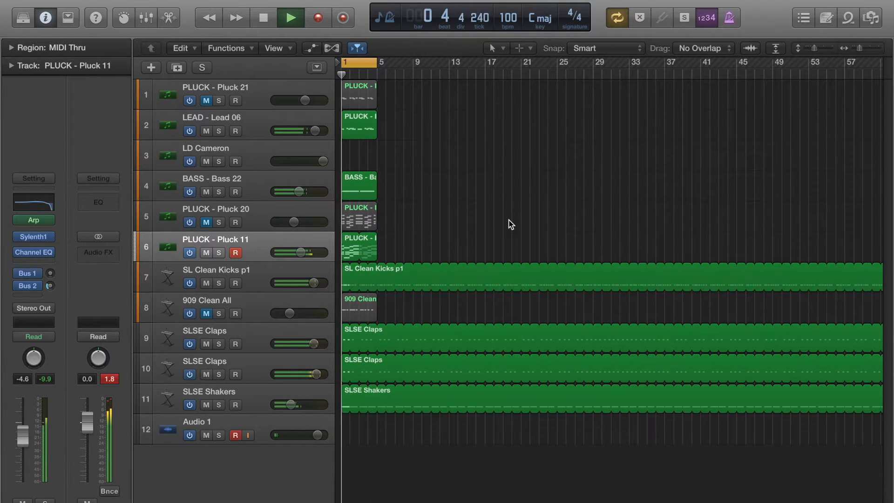
pyautogui.press('space')
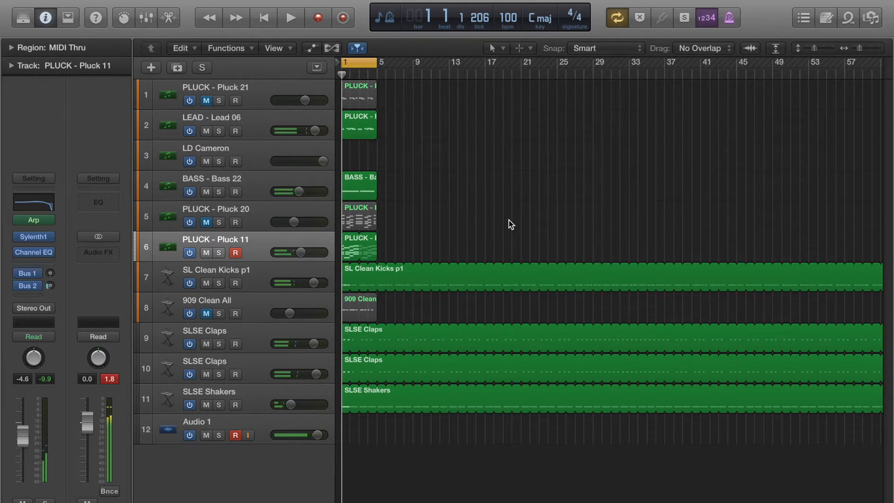
pyautogui.click(261, 243)
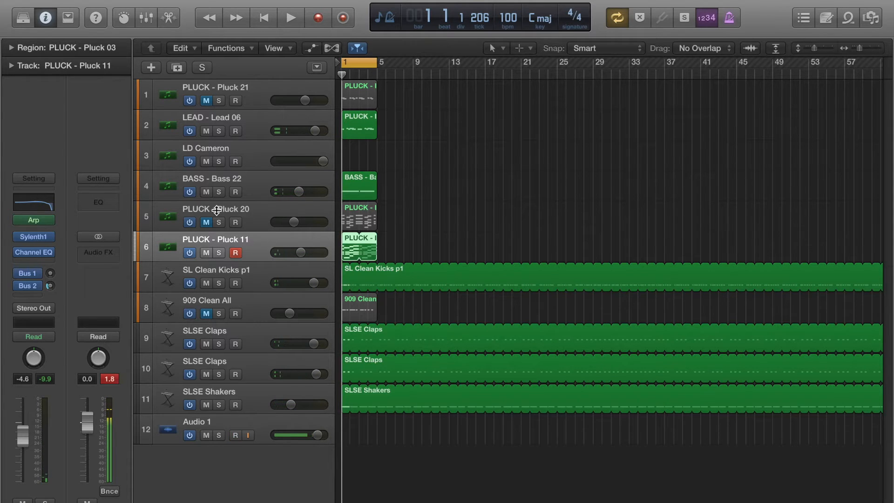
pyautogui.click(31, 220)
pyautogui.moveTo(266, 221); pyautogui.dragTo(443, 181)
pyautogui.click(230, 174)
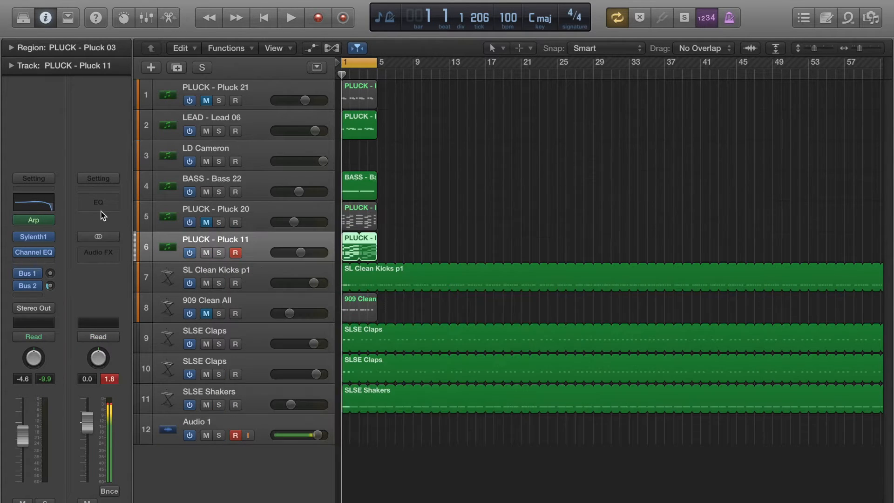
# Open the Sylenth1 instrument on Pluck 11, inspect its delay and reverb settings, and close it
pyautogui.click(29, 237)
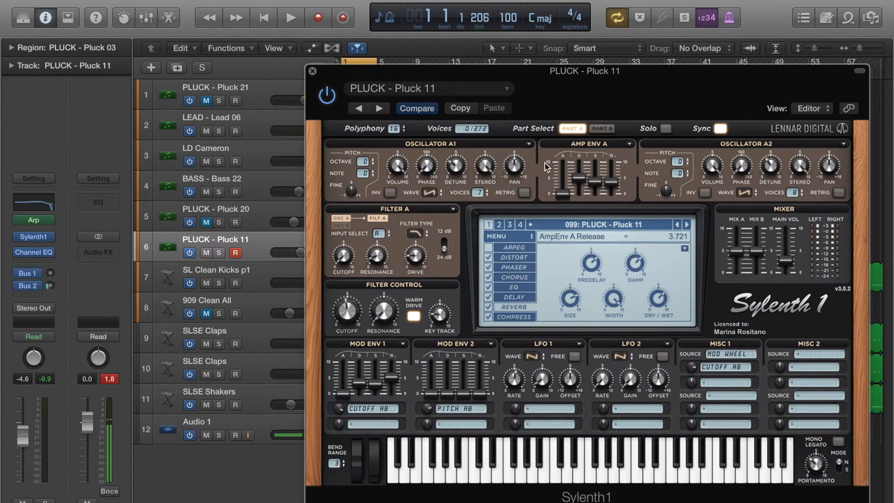
pyautogui.click(521, 298)
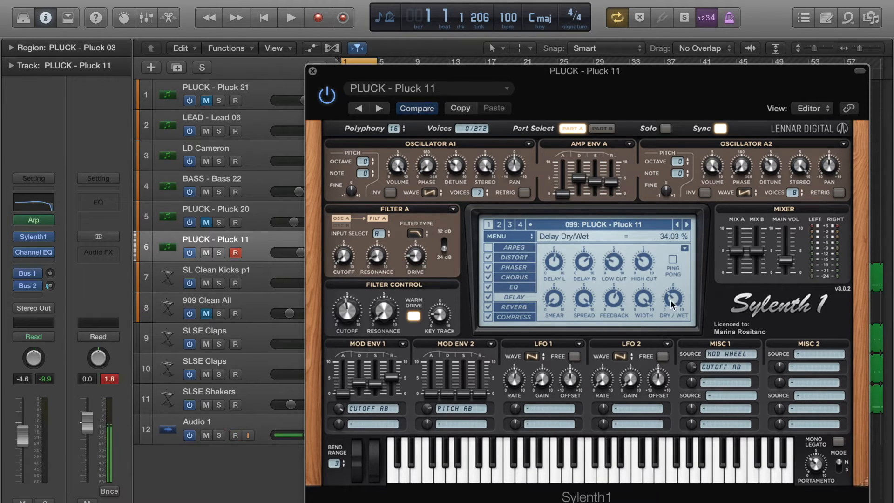
pyautogui.click(530, 307)
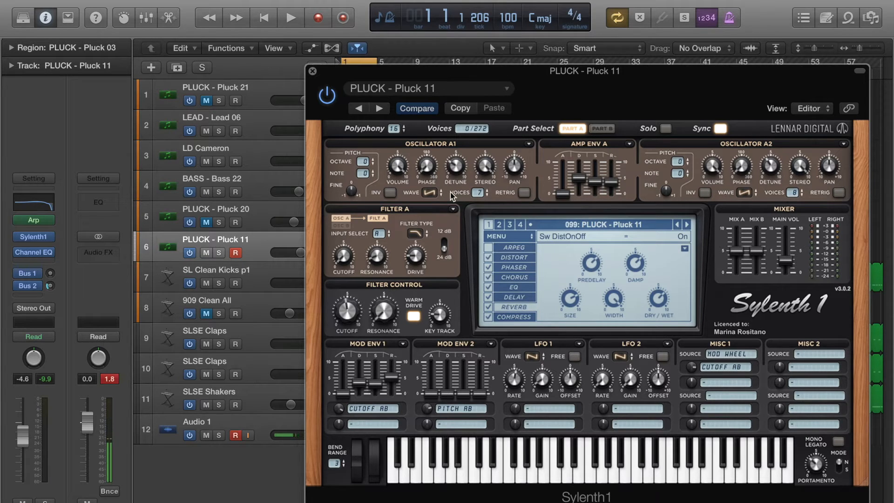
pyautogui.click(312, 71)
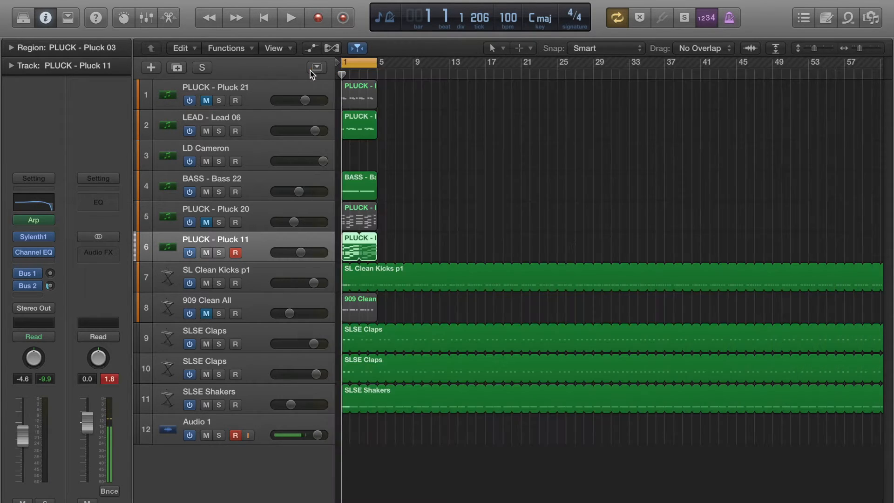
pyautogui.click(538, 190)
# Bypass the Arpeggiator on the Pluck 11 track and play the loop without it
pyautogui.moveTo(31, 222)
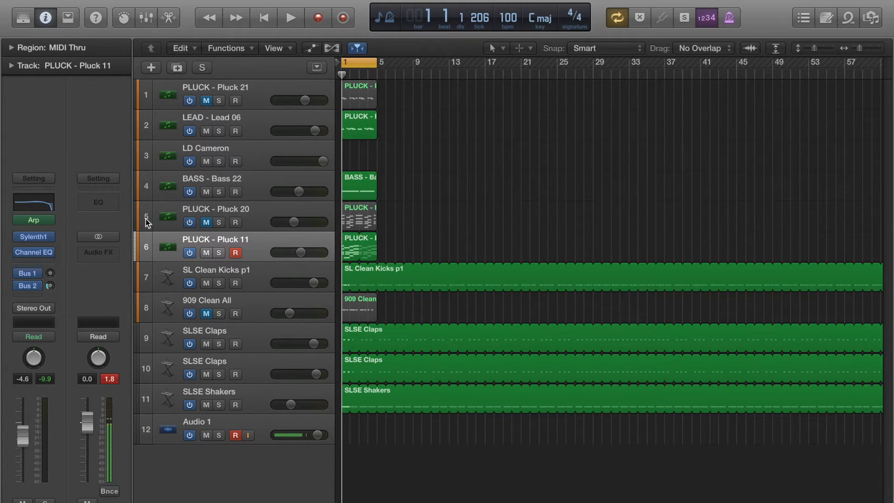
pyautogui.click(19, 219)
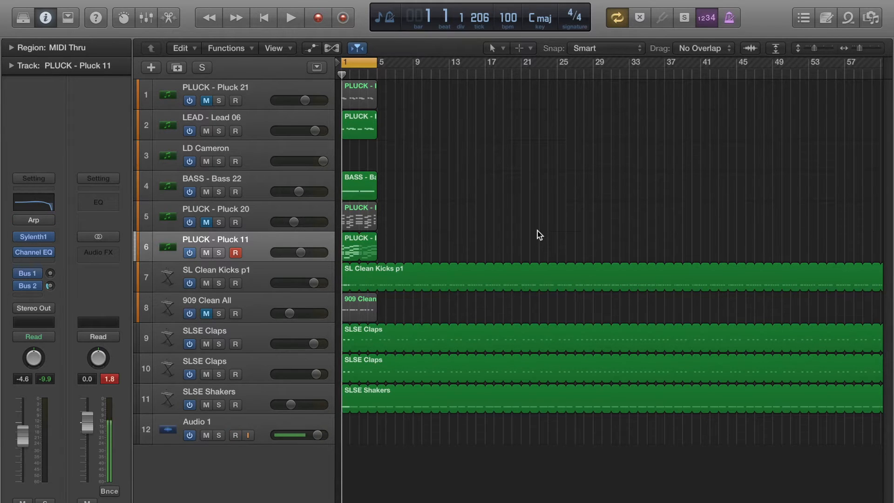
pyautogui.press('space')
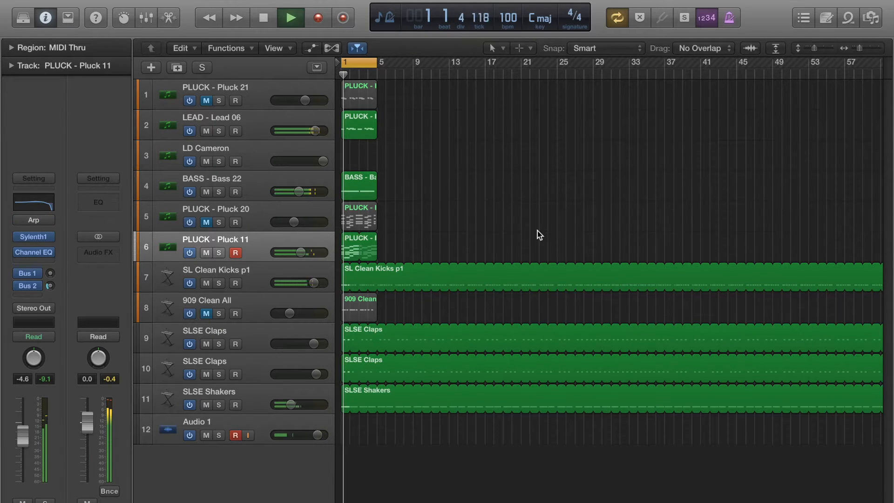
# Audition Pluck 11's region soloed with its notes open in the Piano Roll, ending with playback and solo off
pyautogui.click(350, 242)
pyautogui.hotkey('ctrl', 's')
pyautogui.doubleClick(351, 244)
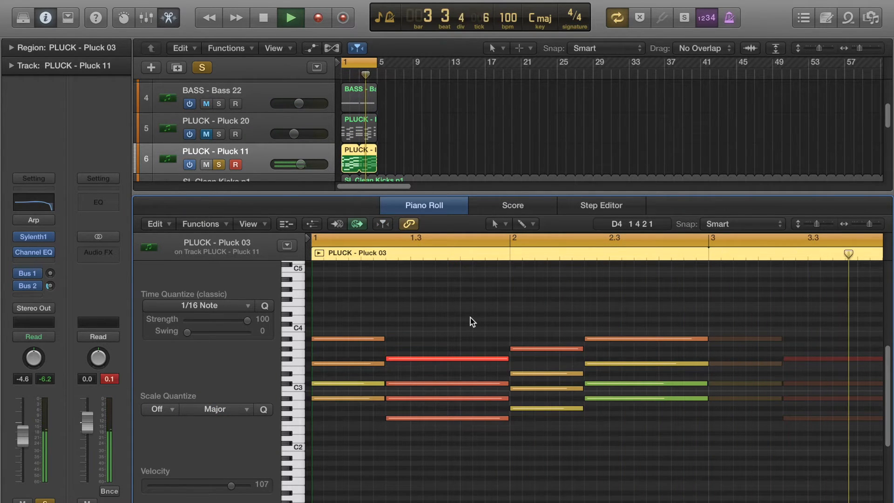
pyautogui.press('space')
pyautogui.hotkey('ctrl', 's')
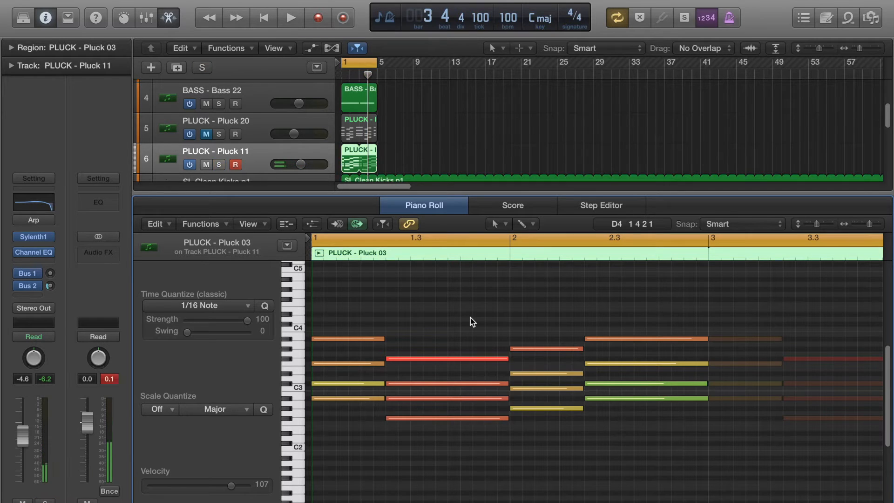
# Re-enable the Arpeggiator on Pluck 11 and open its settings window clear of the track list
pyautogui.click(20, 220)
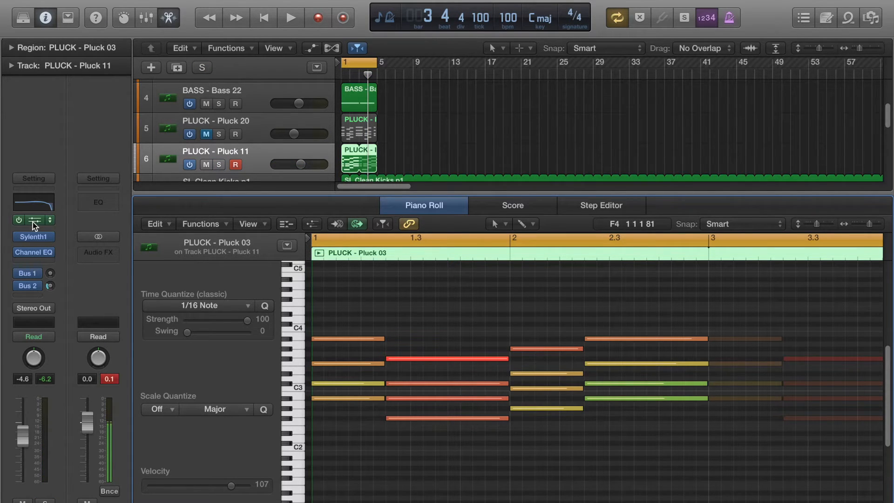
pyautogui.click(32, 222)
pyautogui.moveTo(457, 187); pyautogui.dragTo(620, 67)
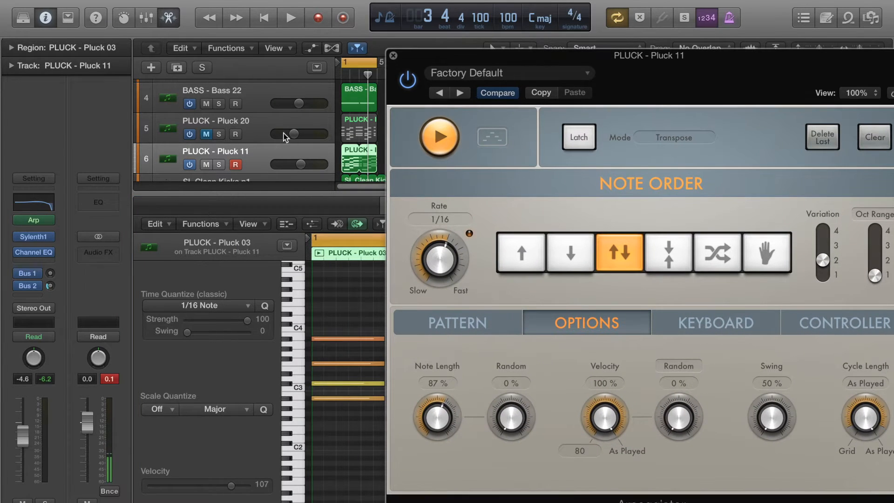
# Solo the Pluck 11 track and the Audio 1 track
pyautogui.click(218, 166)
pyautogui.scroll(-8, 255, 148)
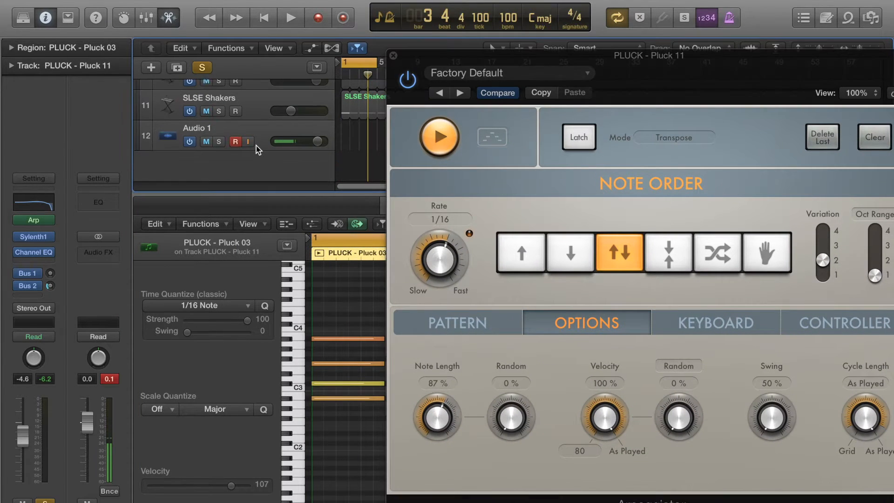
pyautogui.click(217, 142)
pyautogui.scroll(3, 269, 107)
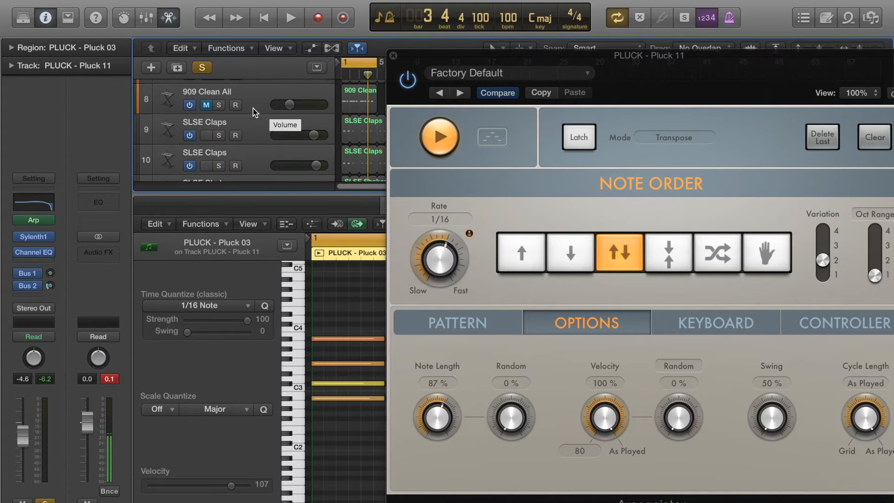
pyautogui.scroll(4, 252, 108)
pyautogui.scroll(-2, 252, 154)
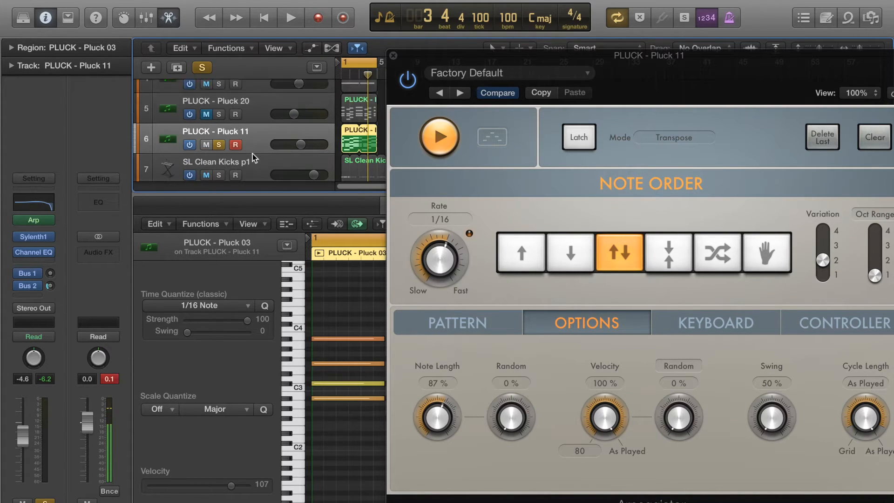
# Step through the Arpeggiator's note orders from up, down, up/down, outside-in and random to as played
pyautogui.moveTo(649, 66); pyautogui.dragTo(482, 54)
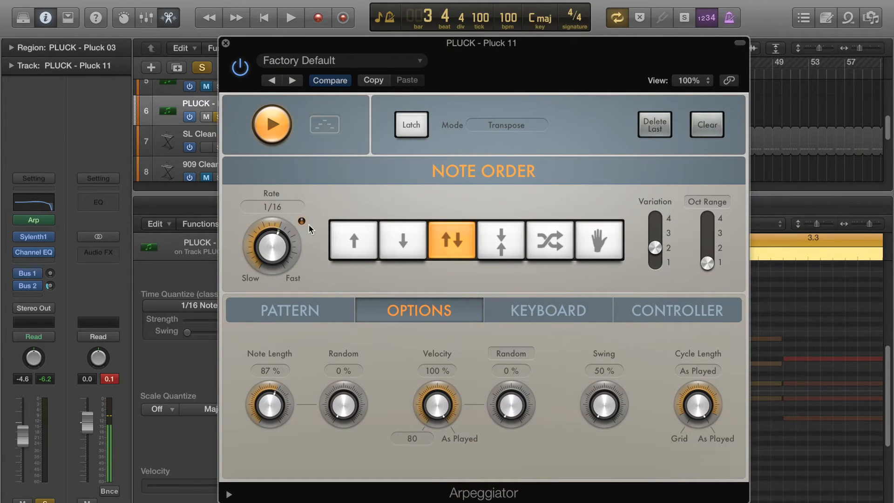
pyautogui.click(354, 242)
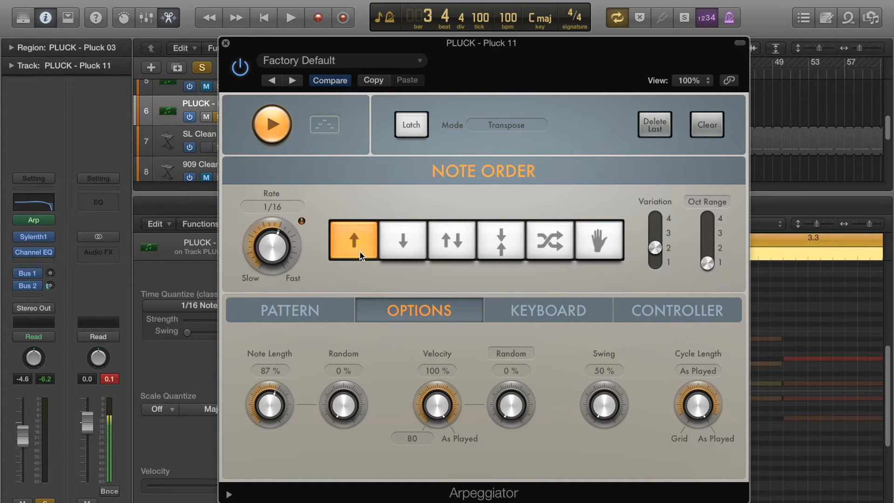
pyautogui.click(398, 244)
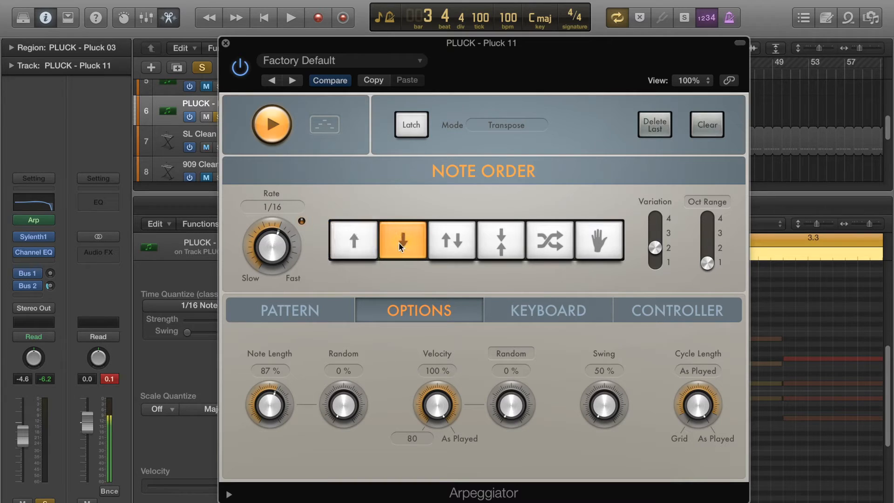
pyautogui.click(449, 245)
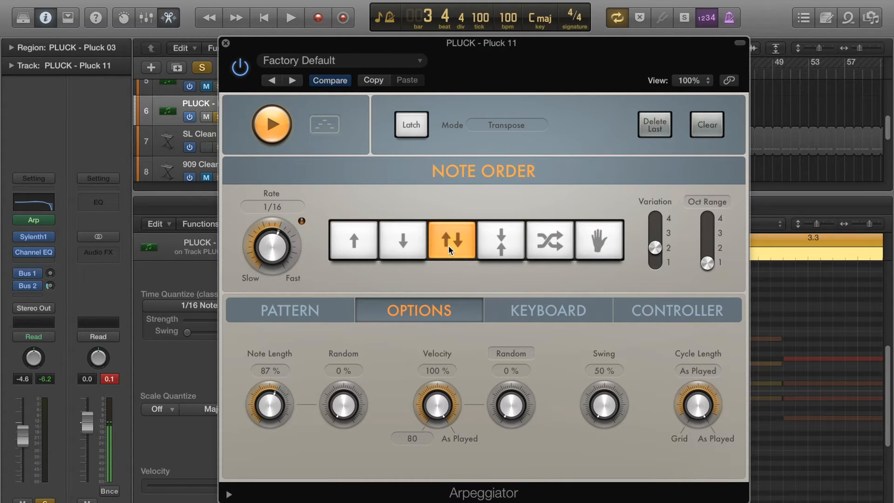
pyautogui.click(512, 240)
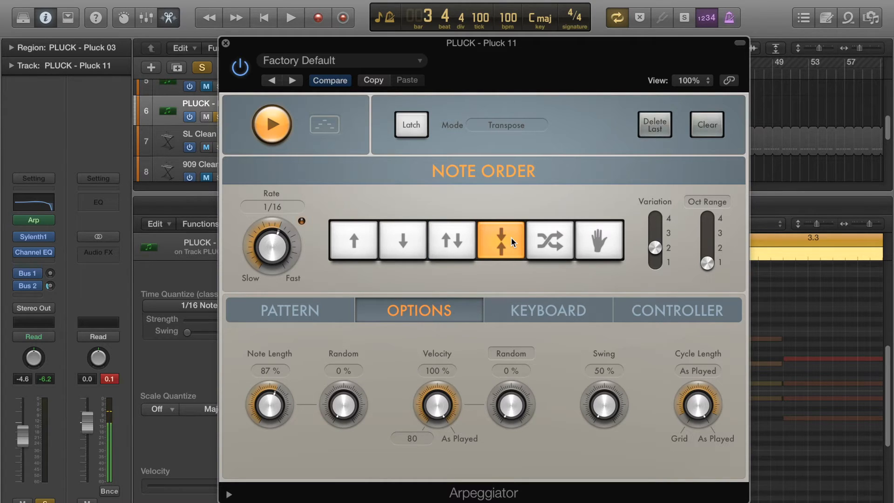
pyautogui.click(541, 240)
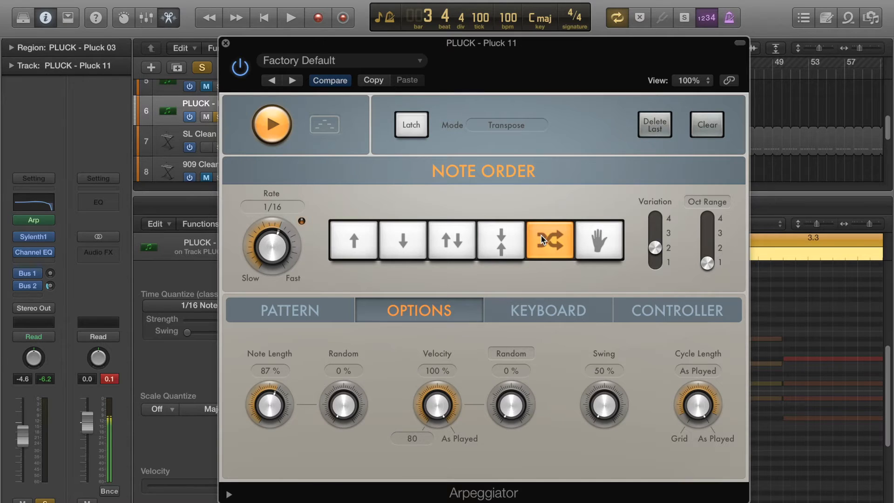
pyautogui.click(608, 247)
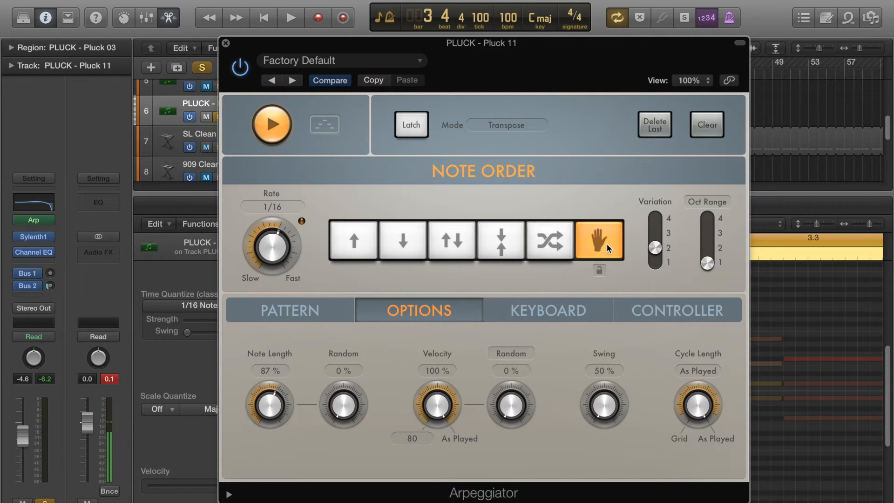
# Play the loop with the Arpeggiator's note order set to up, and set Variation to 1
pyautogui.click(363, 242)
pyautogui.press('space')
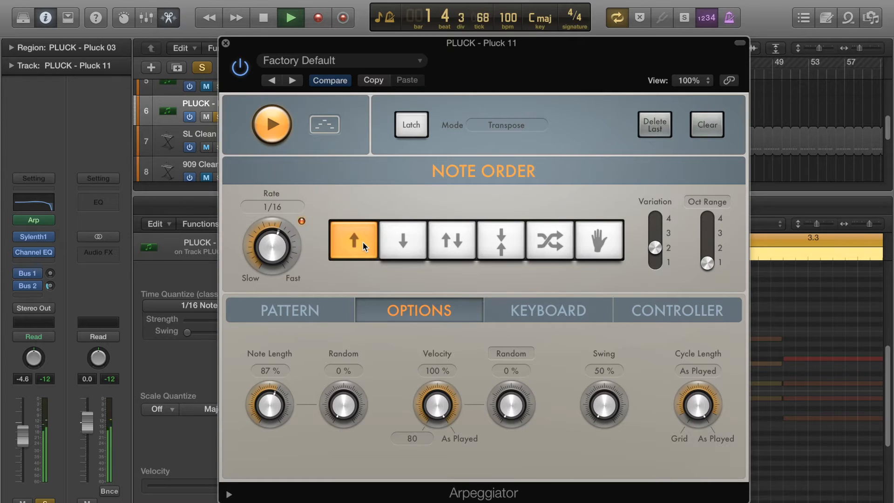
pyautogui.click(656, 263)
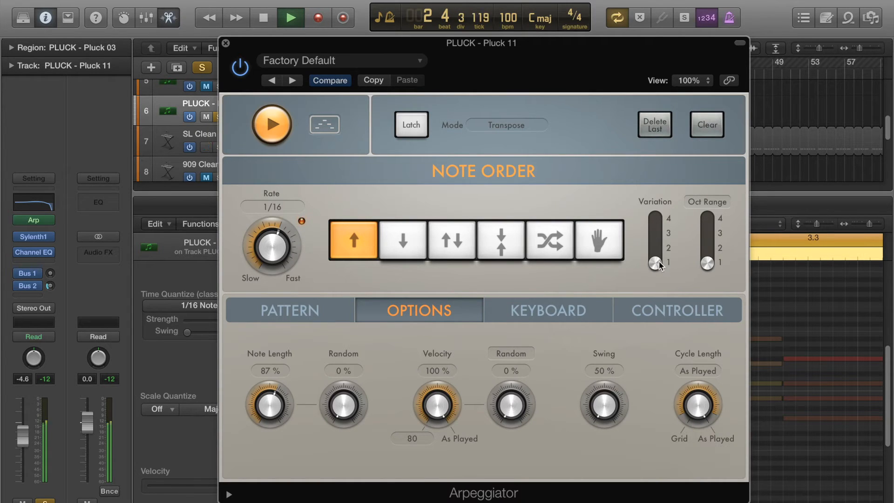
# Audition the down, up/down, outside-in and random note orders during playback, leave random selected, and stop playback
pyautogui.click(403, 241)
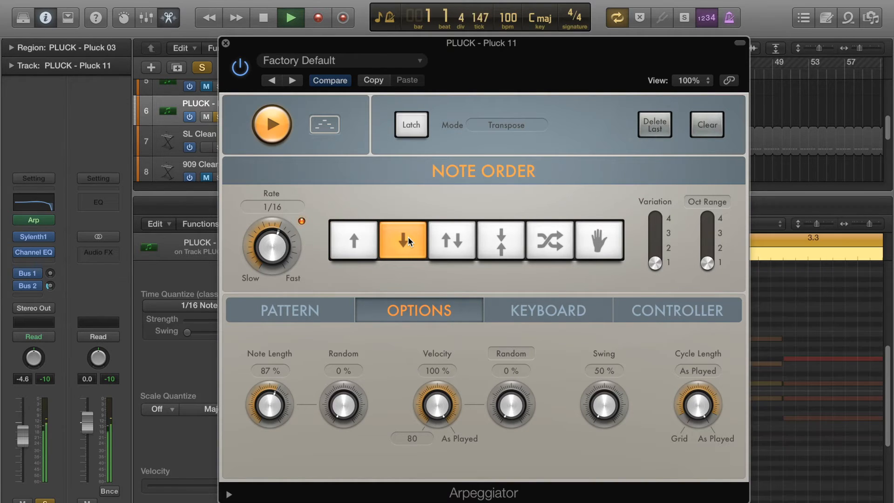
pyautogui.click(444, 251)
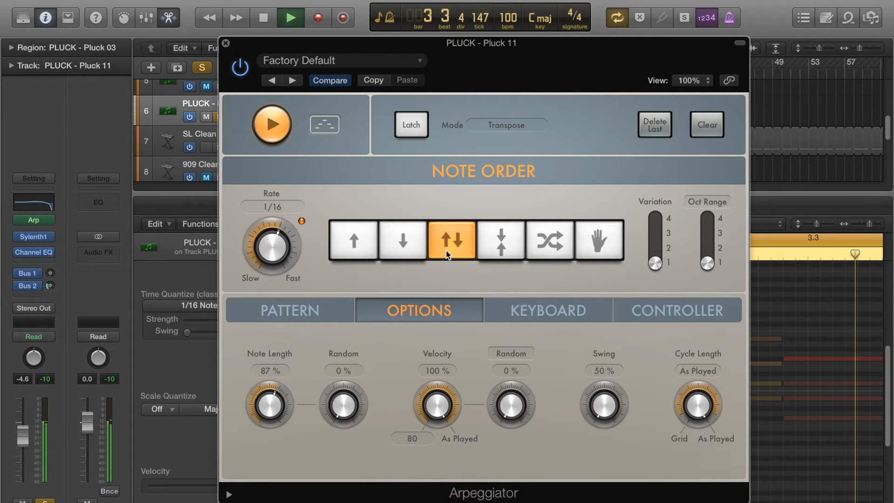
pyautogui.click(494, 239)
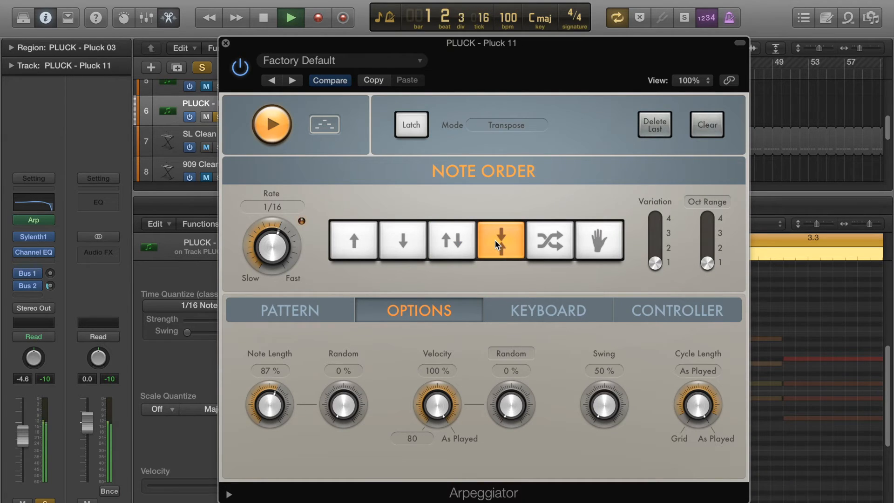
pyautogui.click(544, 242)
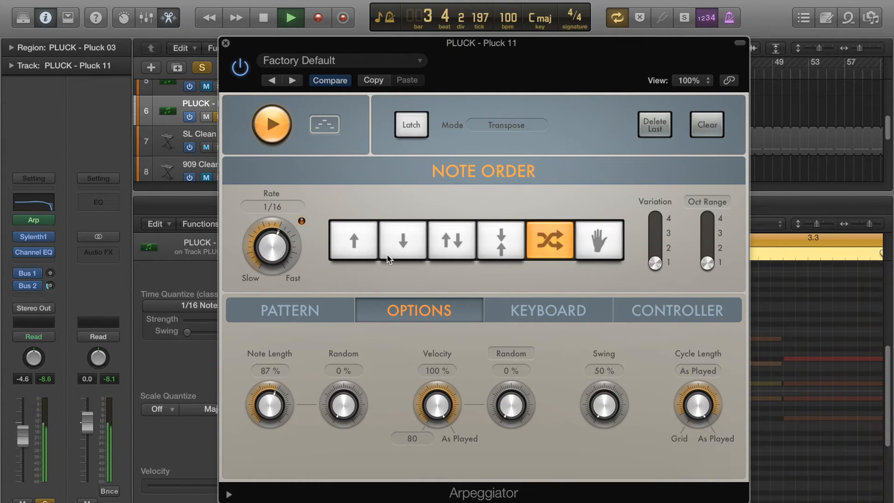
pyautogui.press('space')
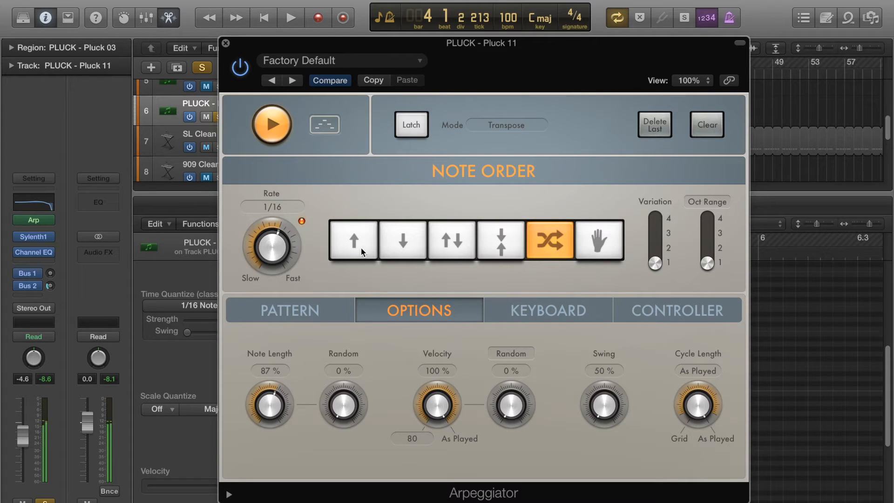
# Set the Arpeggiator's octave range to 3 and play the loop to hear it
pyautogui.moveTo(511, 60); pyautogui.dragTo(585, 109)
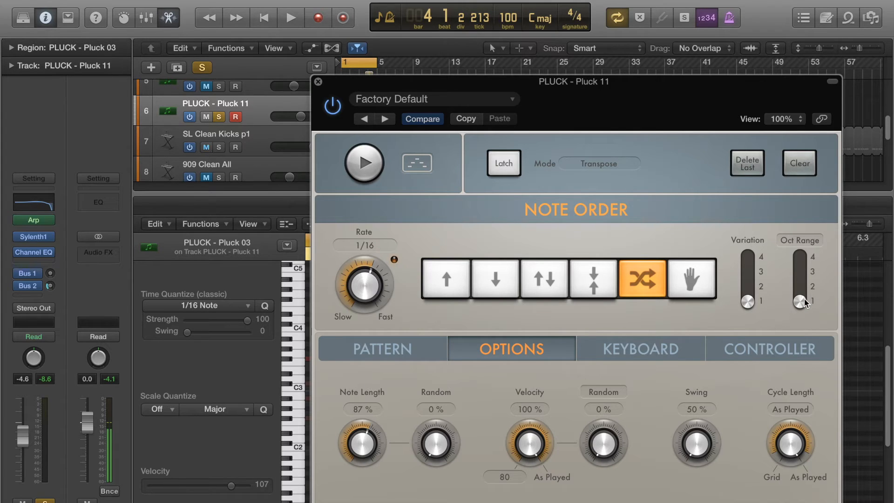
pyautogui.moveTo(799, 302); pyautogui.dragTo(801, 279)
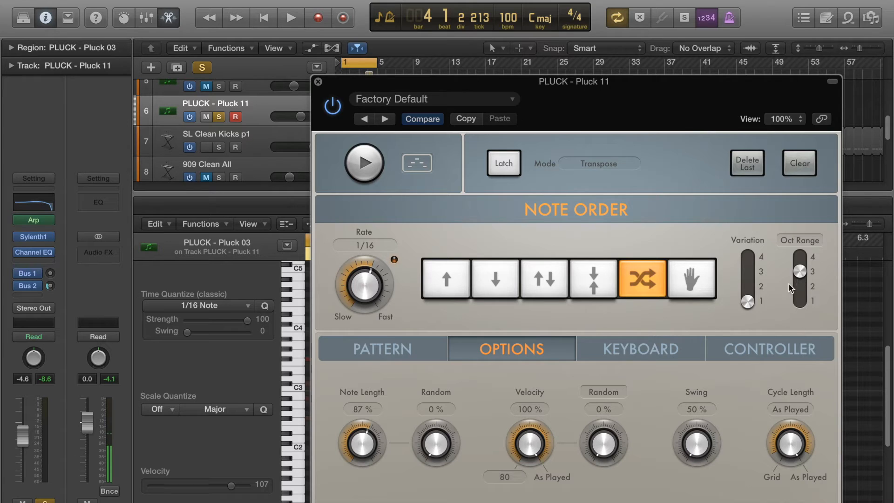
pyautogui.press('space')
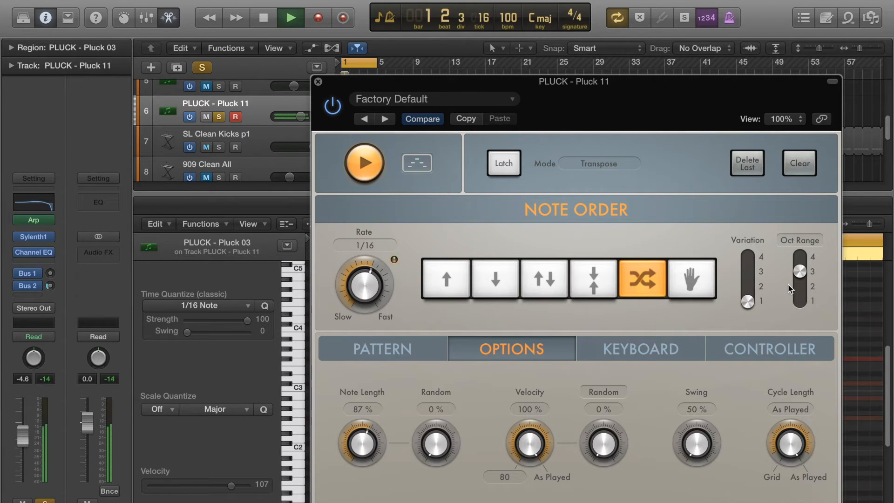
# Set the Arpeggiator's note order to up and Variation to 2, and play the loop
pyautogui.click(455, 288)
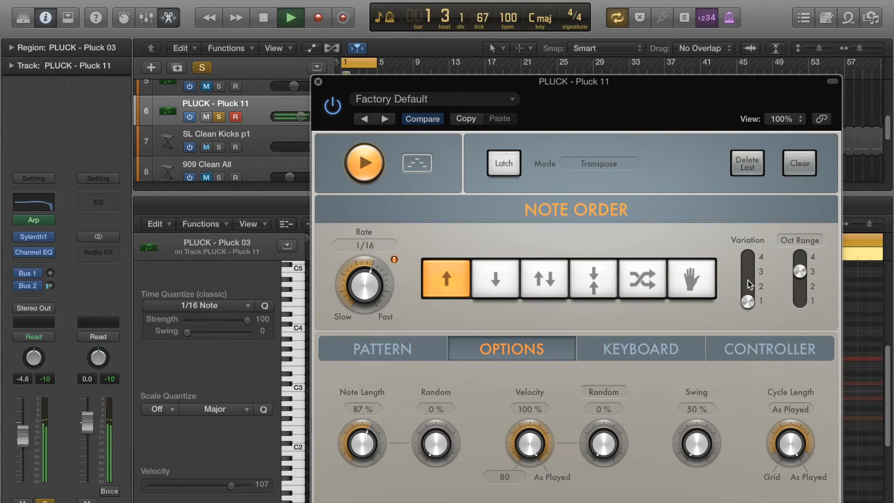
pyautogui.press('space')
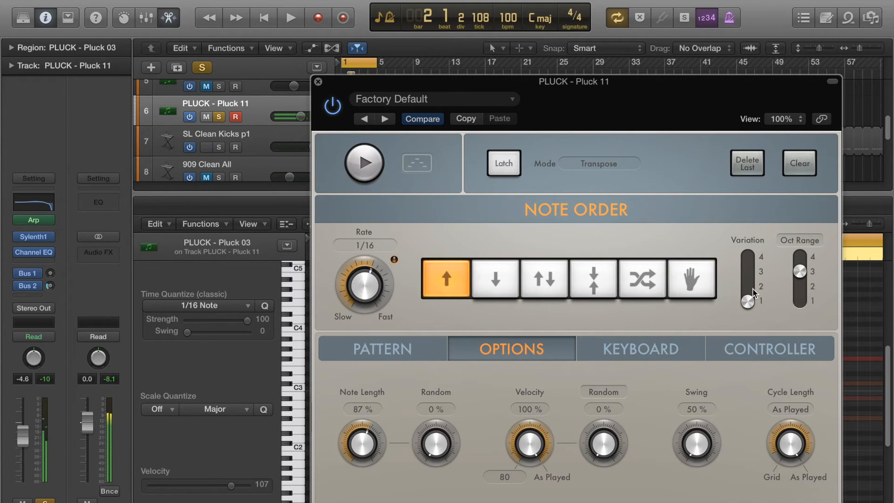
pyautogui.moveTo(753, 292); pyautogui.dragTo(748, 289)
pyautogui.press('space')
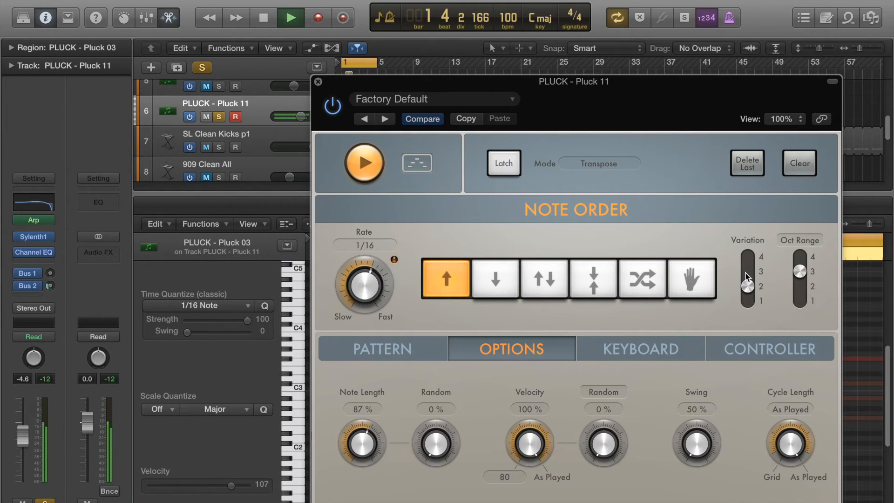
# Raise Variation to 3, switch the note order to up/down, move the Arpeggiator window up for a fuller view, and stop playback
pyautogui.moveTo(746, 274); pyautogui.dragTo(747, 260)
pyautogui.click(544, 288)
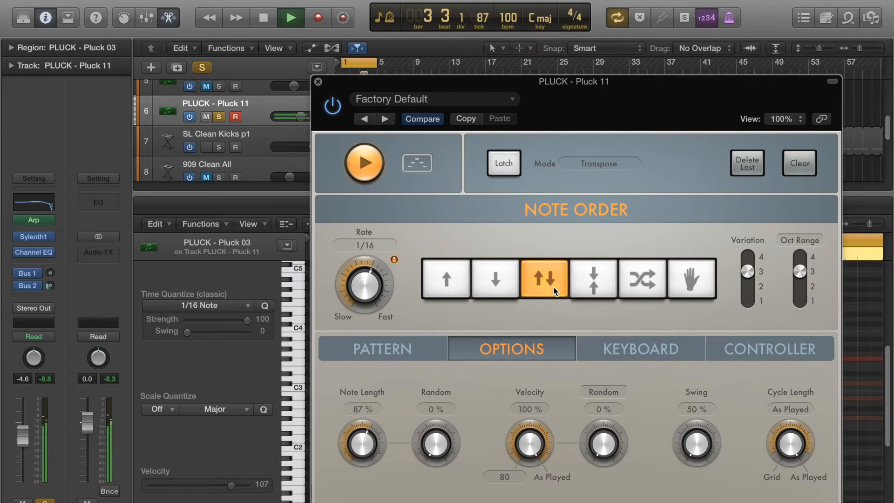
pyautogui.moveTo(560, 73); pyautogui.dragTo(544, 65)
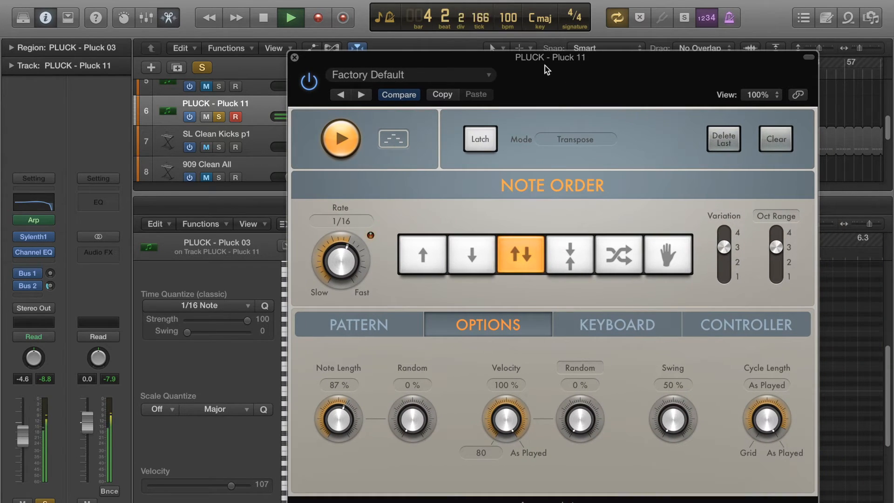
pyautogui.press('space')
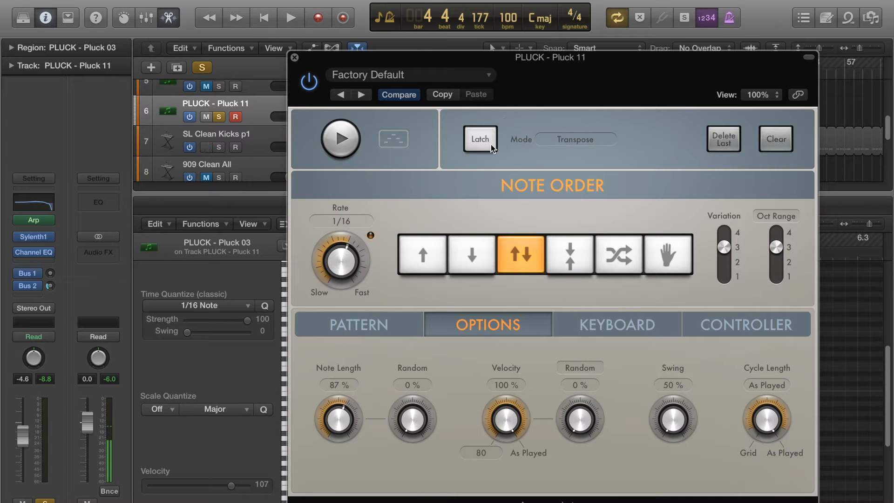
# Examine the Arpeggiator's Latch control and its modes, keeping Transpose
pyautogui.click(480, 139)
pyautogui.click(568, 138)
pyautogui.click(568, 142)
# Set the Arpeggiator's Note Length to 1 % and play the loop
pyautogui.moveTo(342, 421); pyautogui.dragTo(368, 345)
pyautogui.moveTo(346, 419); pyautogui.dragTo(350, 476)
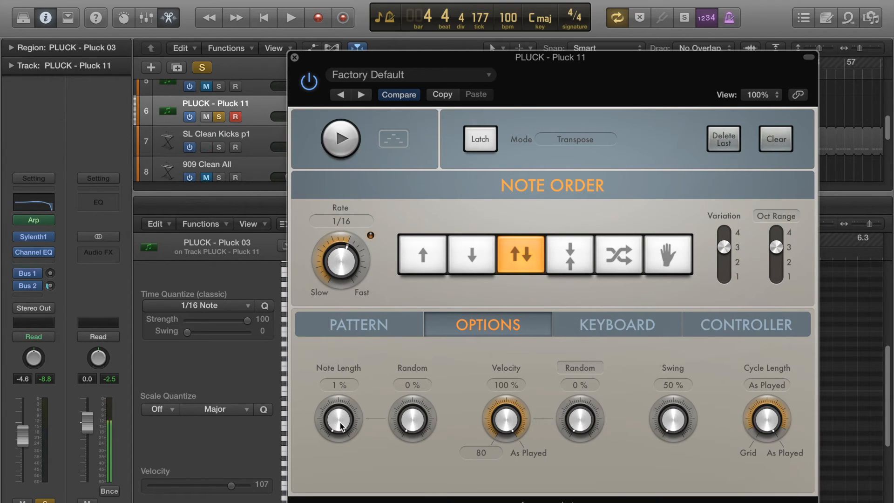
pyautogui.press('space')
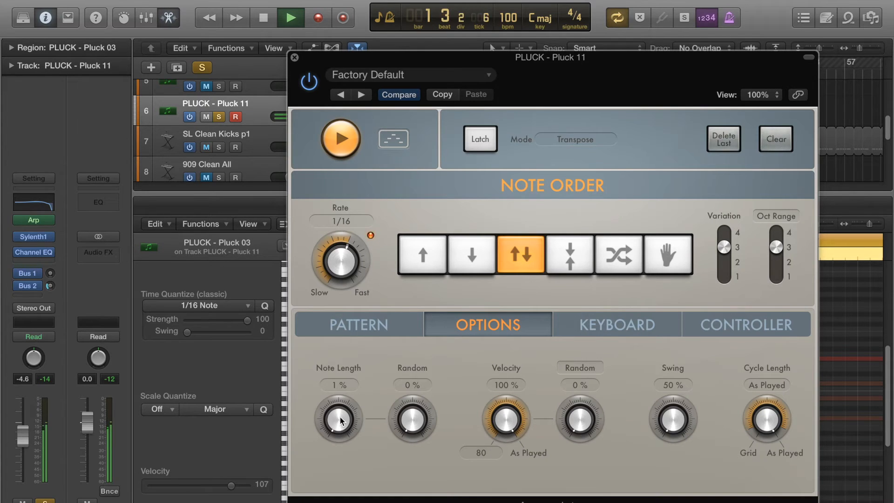
# During playback, set the Arpeggiator's Rate to 1/32, its octave range to 4 and its note order to up
pyautogui.moveTo(344, 265); pyautogui.dragTo(347, 243)
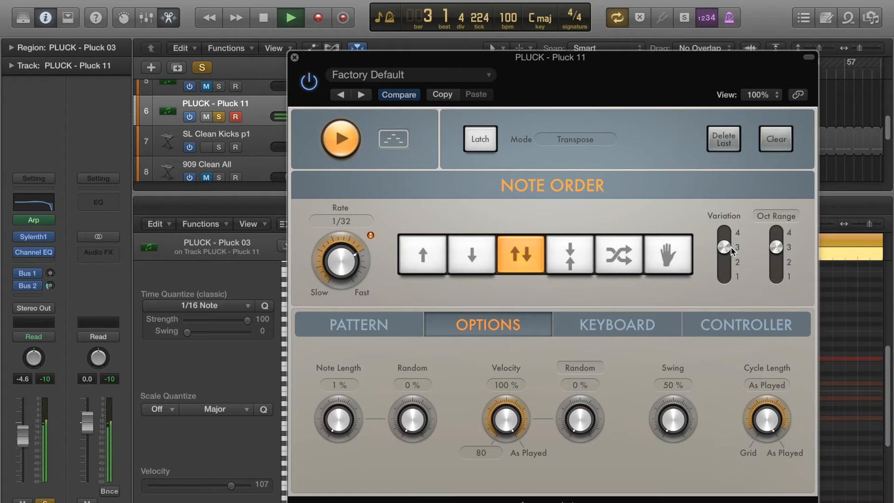
pyautogui.moveTo(771, 241); pyautogui.dragTo(775, 232)
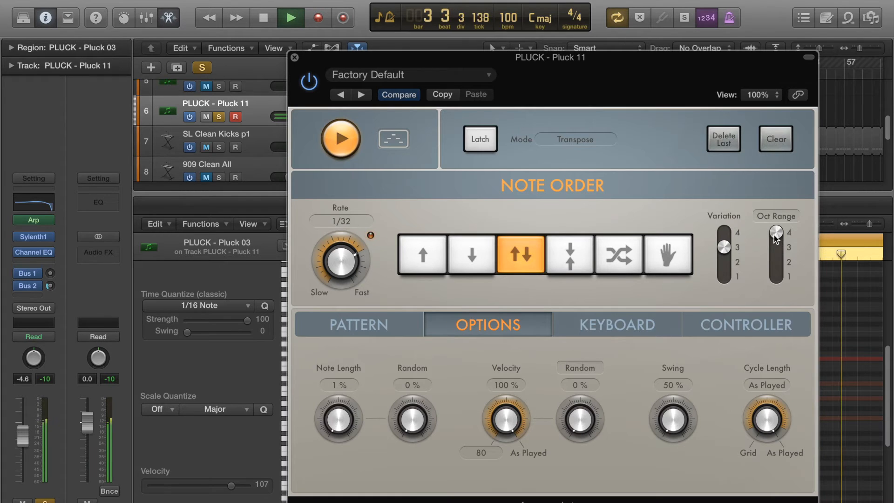
pyautogui.click(435, 257)
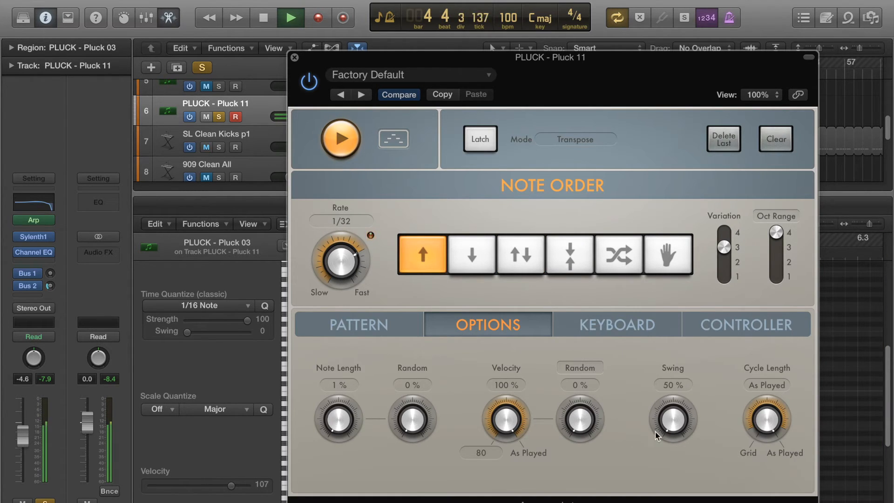
# Set the Arpeggiator's Note Length to 75 % and the note length's Random amount to 15 %
pyautogui.moveTo(417, 423); pyautogui.dragTo(418, 346)
pyautogui.moveTo(333, 424); pyautogui.dragTo(352, 368)
pyautogui.moveTo(427, 421); pyautogui.dragTo(415, 441)
pyautogui.moveTo(342, 425); pyautogui.dragTo(342, 430)
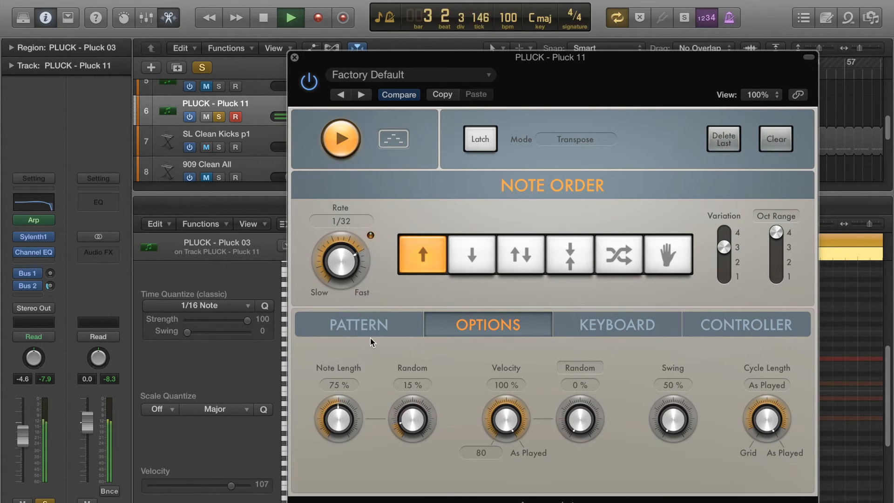
# View the Arpeggiator's live pattern during playback, stop the loop, and return to the options
pyautogui.click(376, 326)
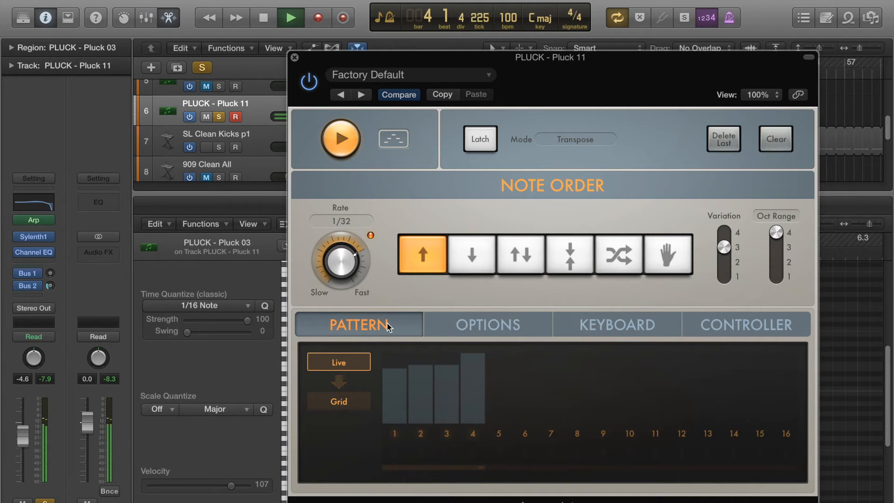
pyautogui.press('space')
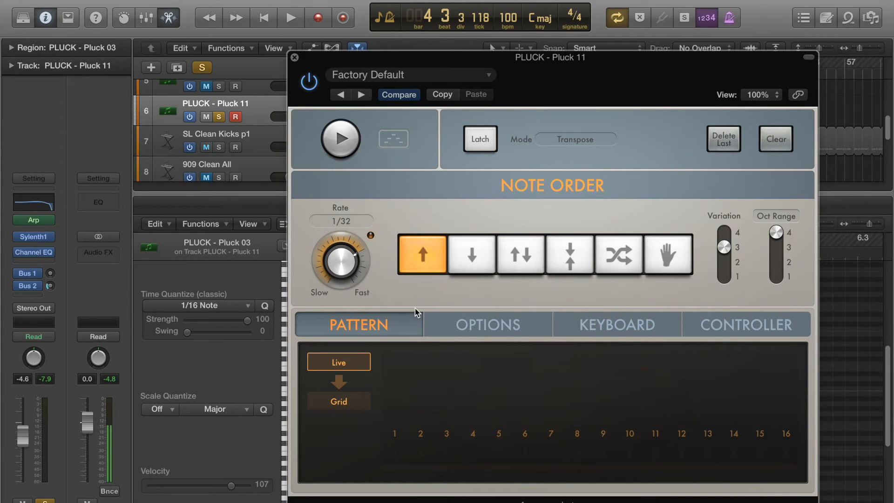
pyautogui.click(467, 322)
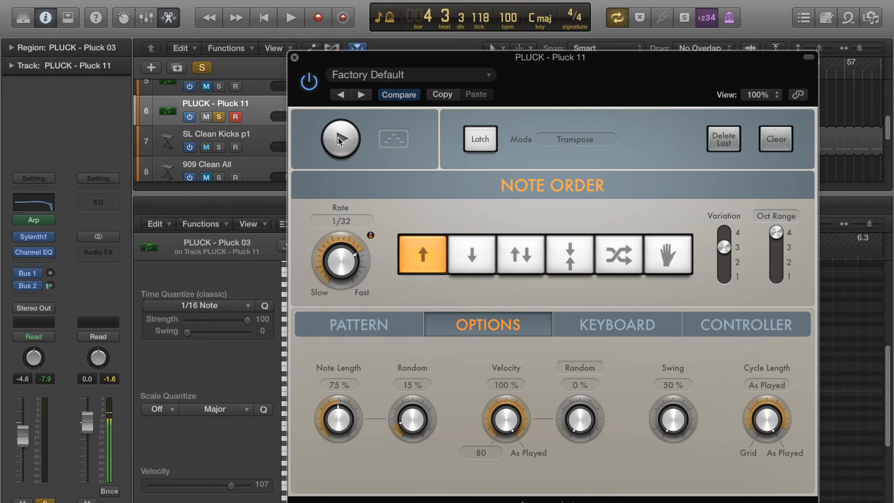
# Set Variation to 2, octave range to 1 and Rate to 1/16, and briefly play the loop
pyautogui.click(723, 262)
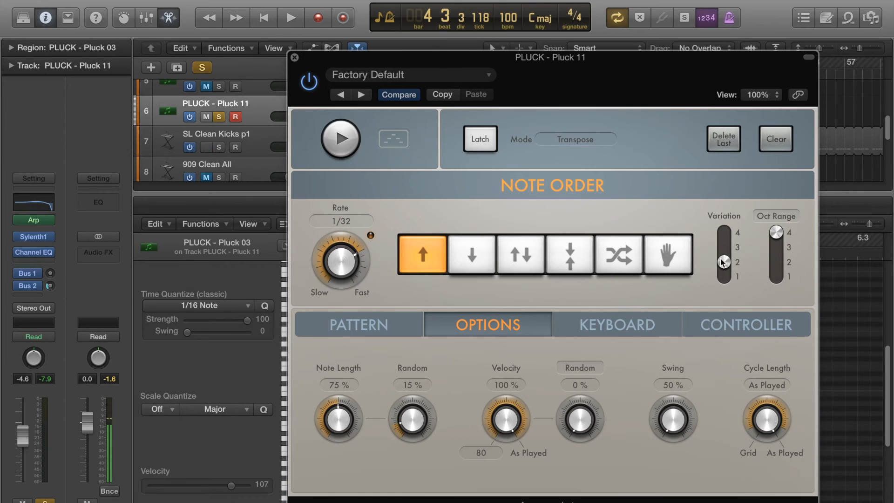
pyautogui.click(772, 275)
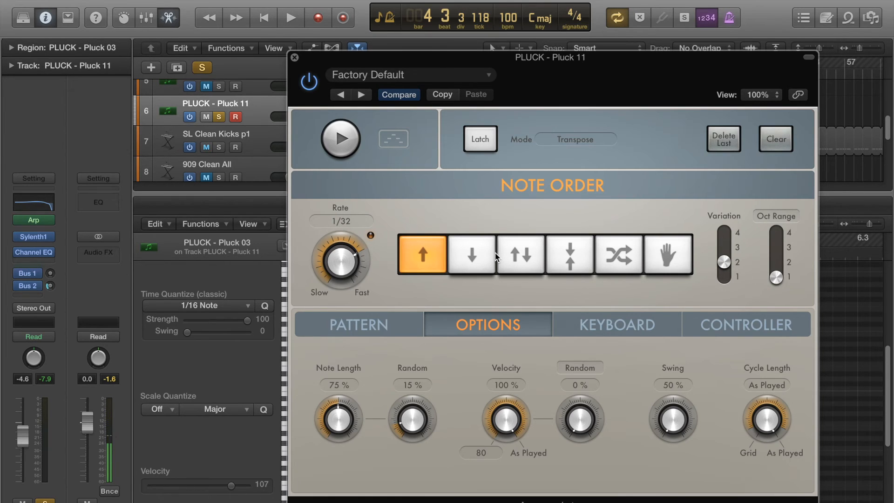
pyautogui.moveTo(349, 277); pyautogui.dragTo(348, 284)
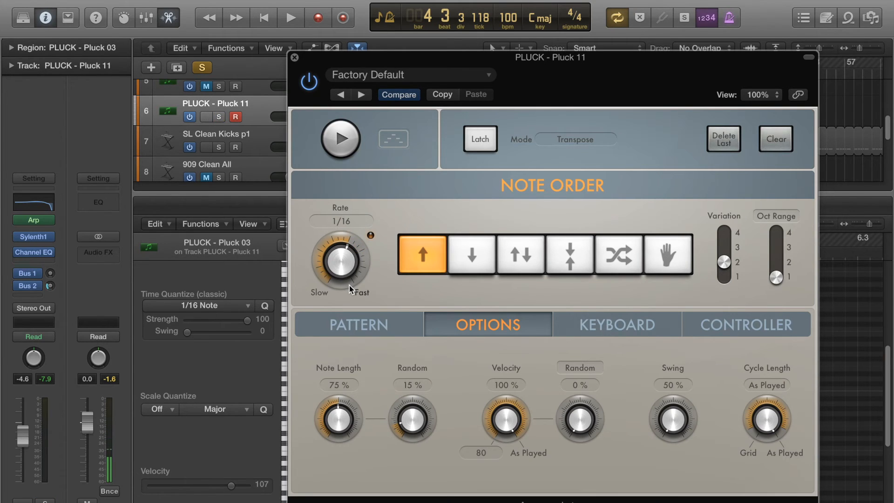
pyautogui.press('space')
pyautogui.press('space')
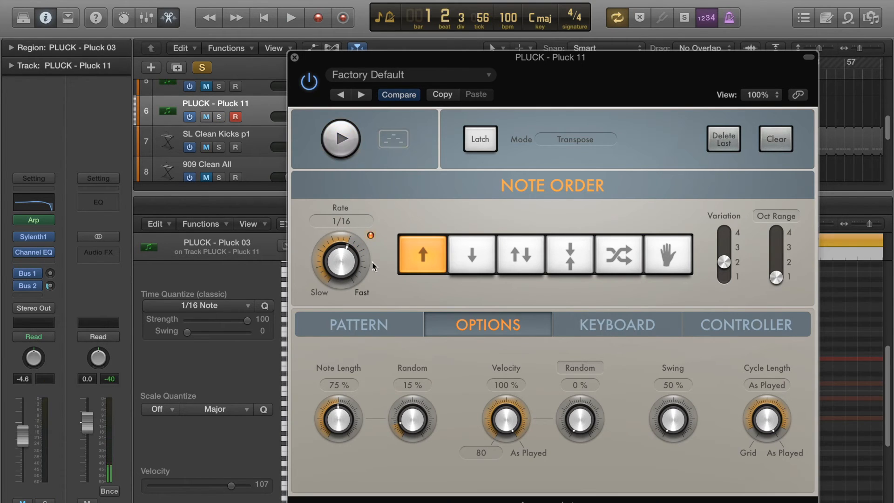
# Close the Arpeggiator and the note editor, turn off soloing, and play the full arrangement
pyautogui.click(295, 58)
pyautogui.click(169, 18)
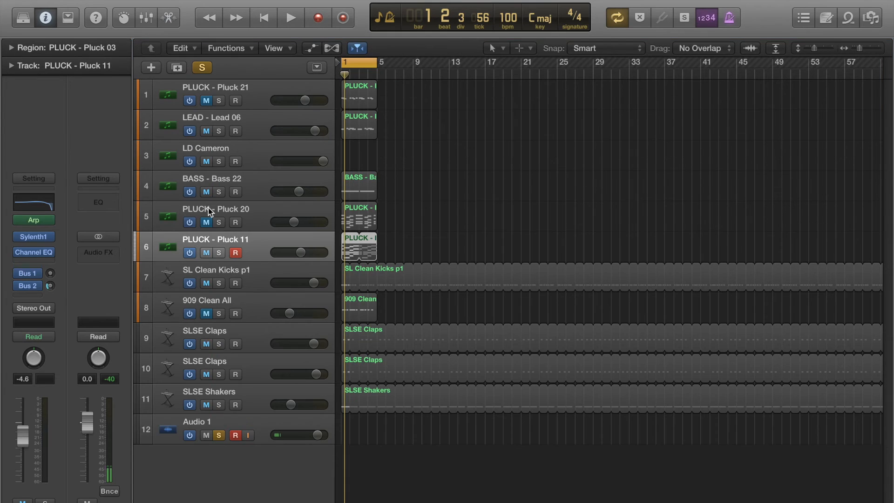
pyautogui.click(218, 435)
pyautogui.press('space')
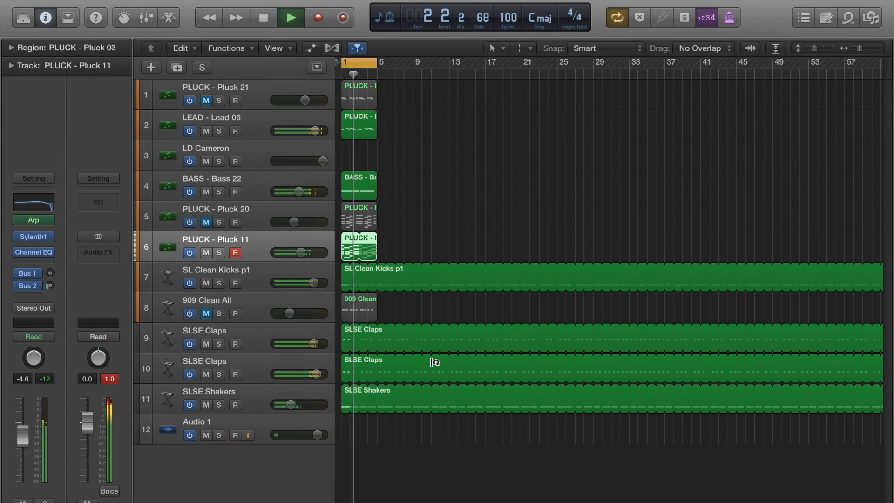
# Reopen the Arpeggiator on the PLUCK - Pluck 11 track and set its note order to up/down
pyautogui.moveTo(40, 220)
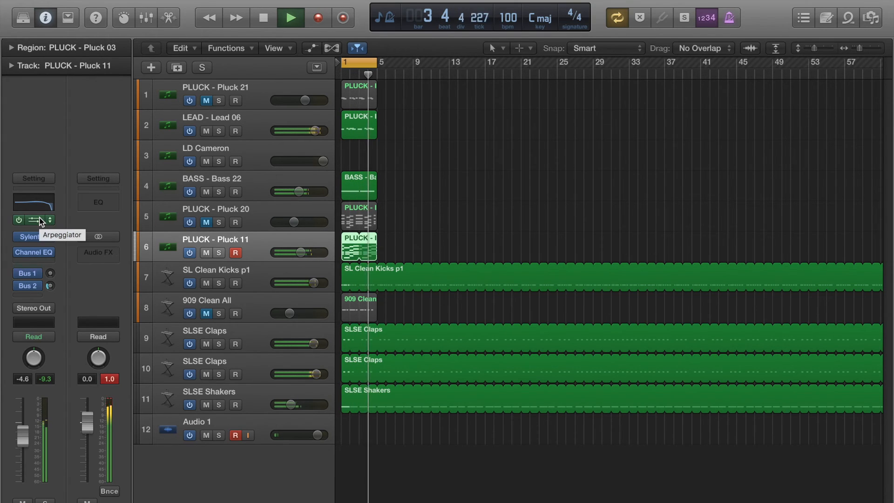
pyautogui.click(40, 220)
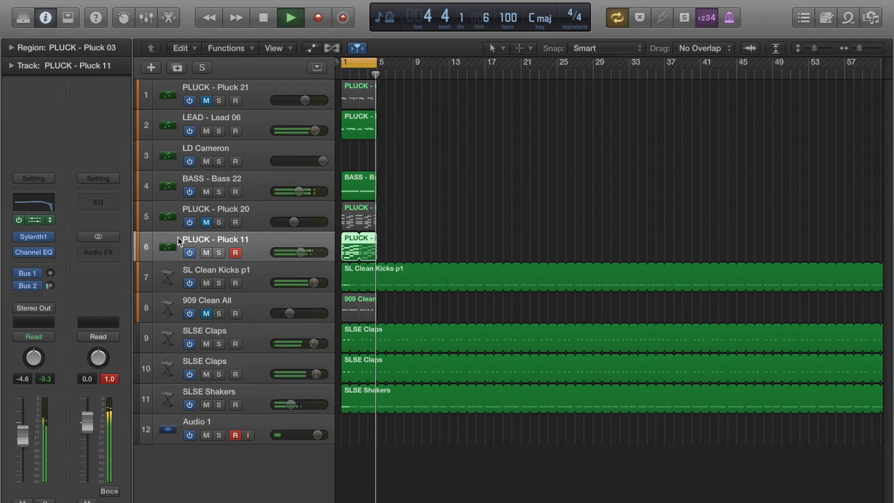
pyautogui.click(520, 256)
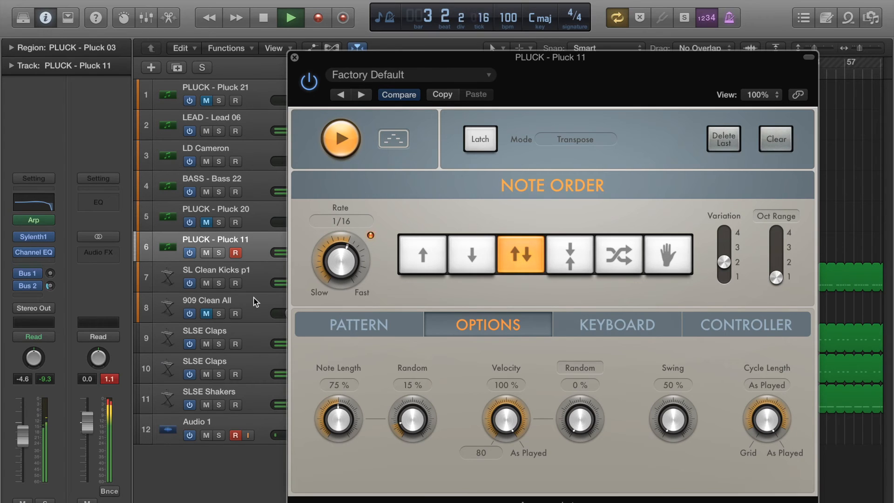
# Raise the PLUCK - Pluck 11 track's volume to -2.0 dB, stop playback, and close the Arpeggiator
pyautogui.moveTo(22, 434)
pyautogui.mouseDown()
pyautogui.moveTo(22, 420)
pyautogui.moveTo(23, 429)
pyautogui.mouseUp()
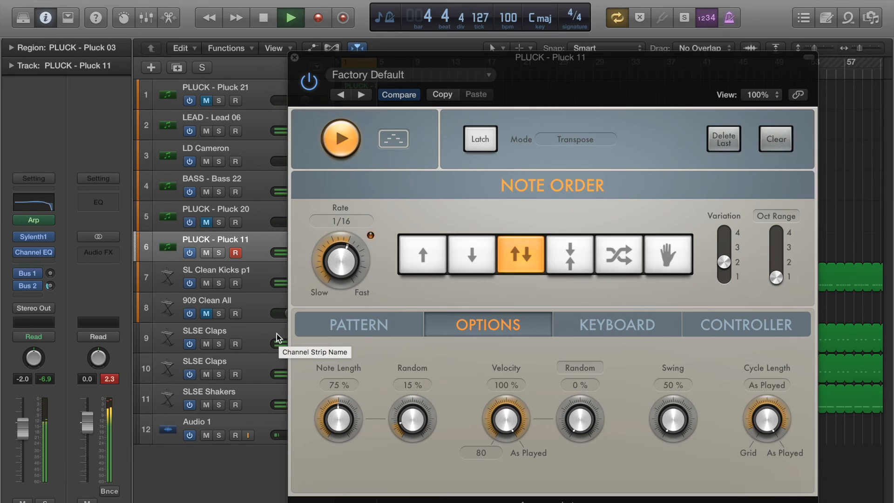
pyautogui.press('space')
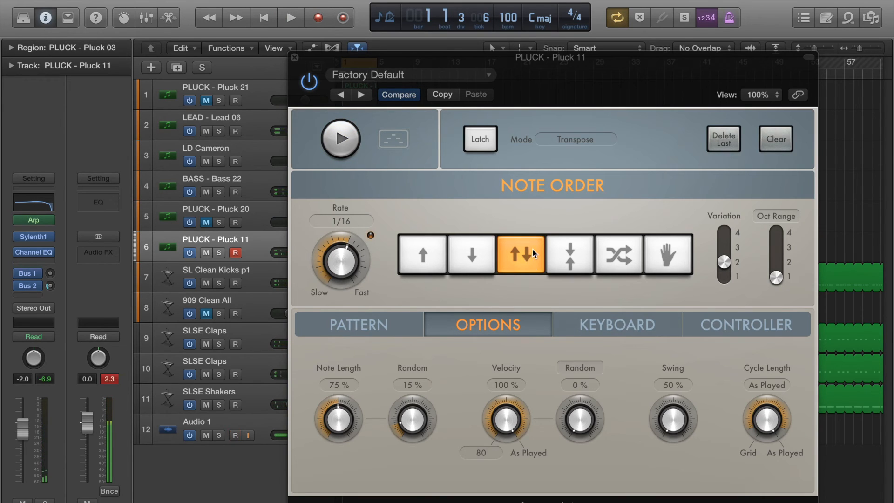
pyautogui.click(294, 56)
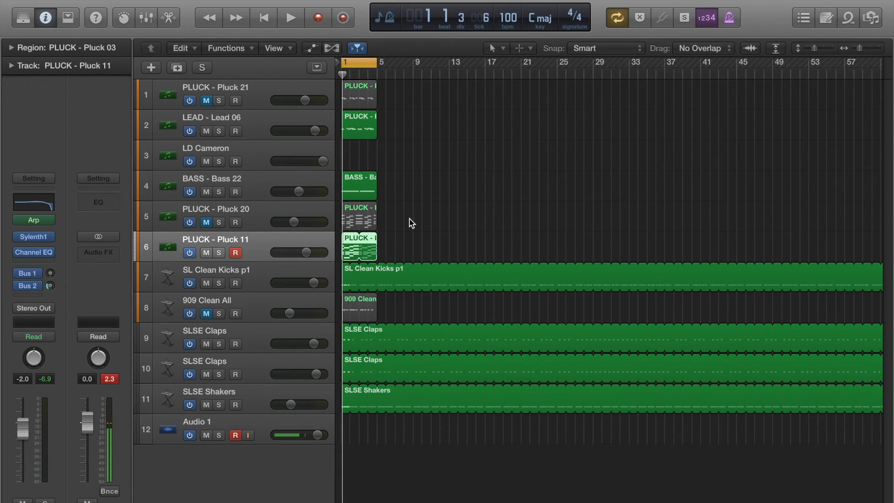
# Open Pluck 11's Sylenth1 instrument, bypass the Arpeggiator effect, and turn on Sylenth1's own arpeggiator
pyautogui.click(409, 219)
pyautogui.click(33, 238)
pyautogui.moveTo(512, 76); pyautogui.dragTo(516, 43)
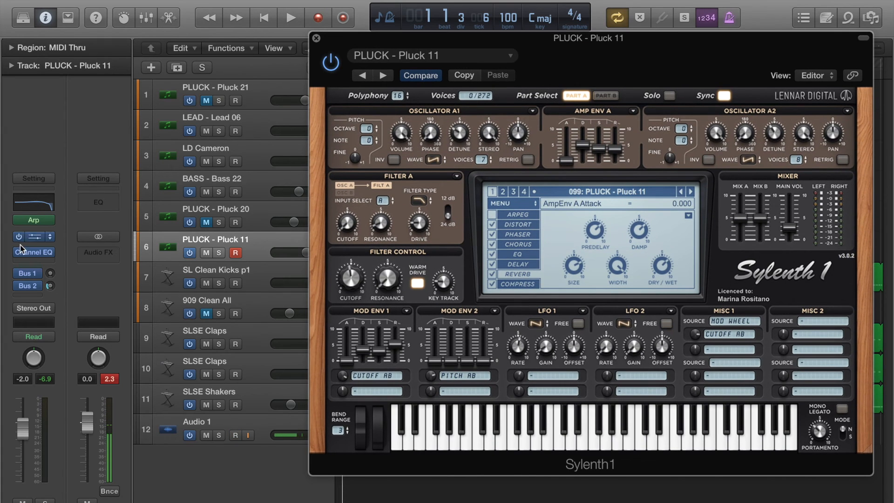
pyautogui.click(17, 219)
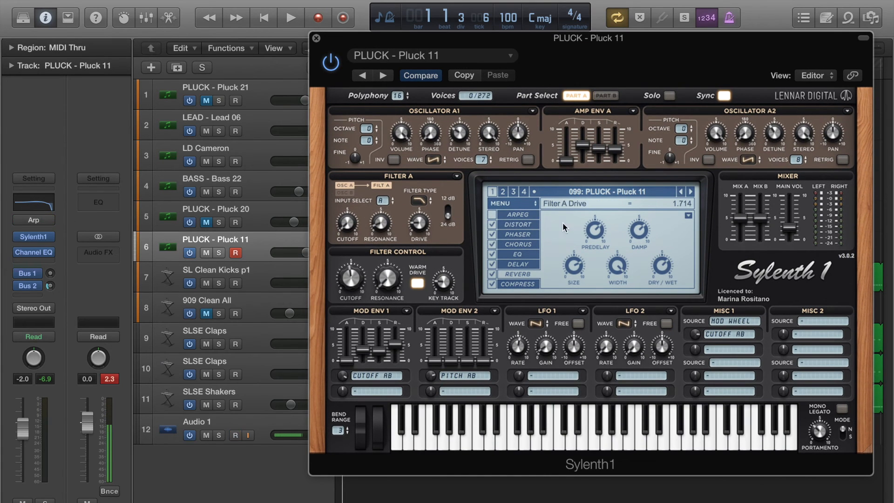
pyautogui.click(524, 215)
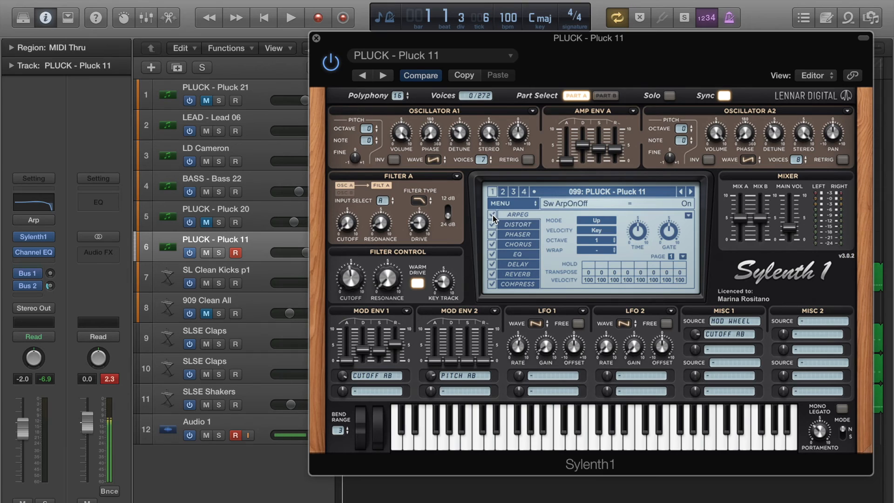
# Keep Sylenth1's arpeggiator mode at Up after reviewing the modes, play the arrangement, and adjust the arpeggiator's Time
pyautogui.click(598, 222)
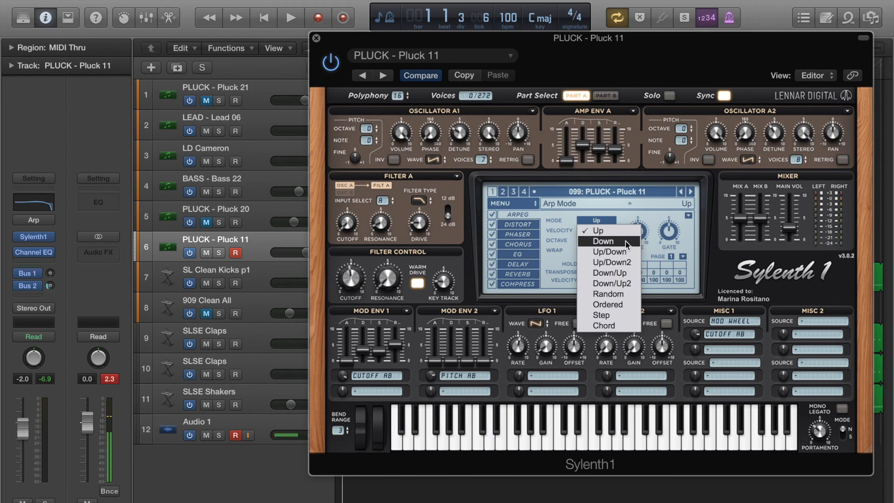
pyautogui.click(601, 231)
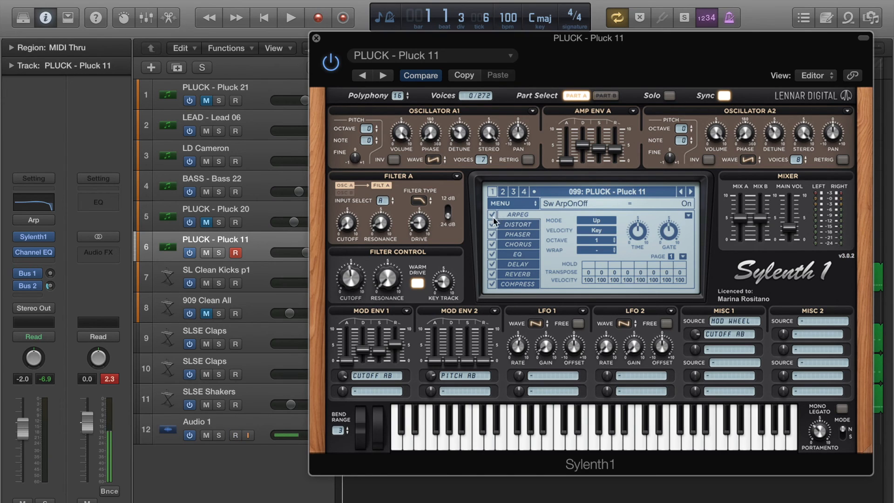
pyautogui.press('space')
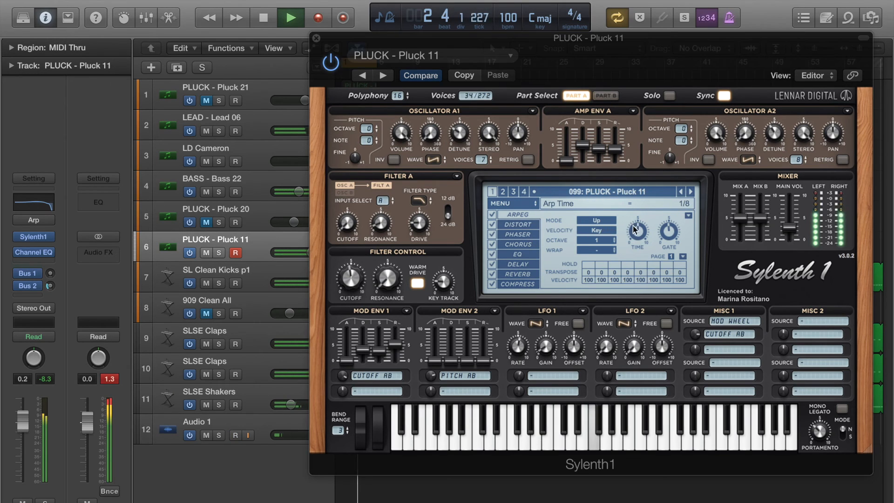
pyautogui.moveTo(636, 215); pyautogui.dragTo(670, 134)
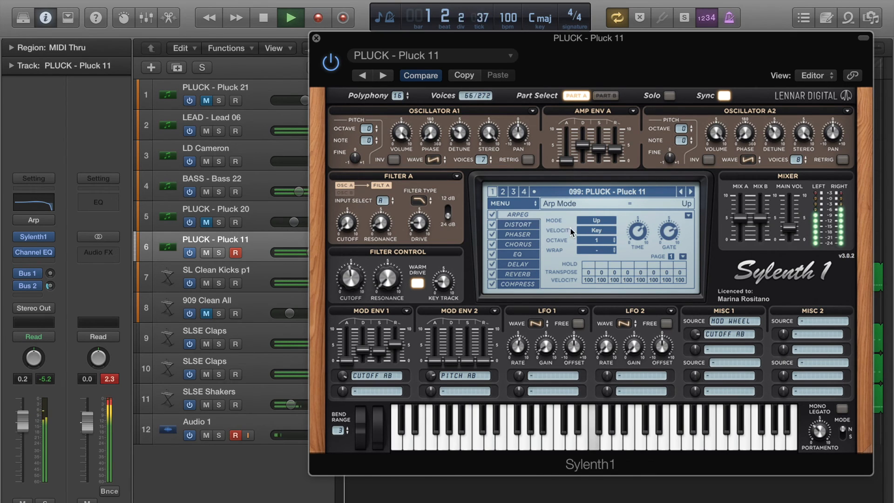
# During playback, set Sylenth1's arpeggiator Octave to 3, Mode to Up/Down and Time to 1/16T
pyautogui.moveTo(601, 241); pyautogui.dragTo(604, 231)
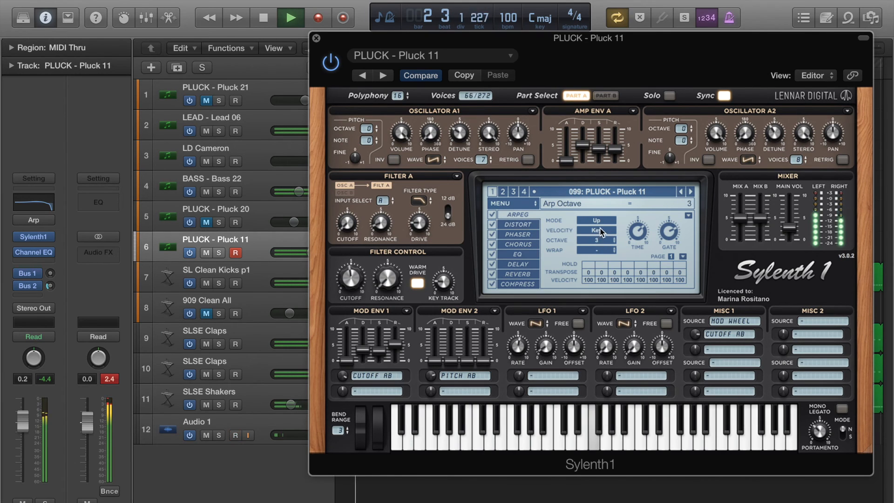
pyautogui.click(596, 220)
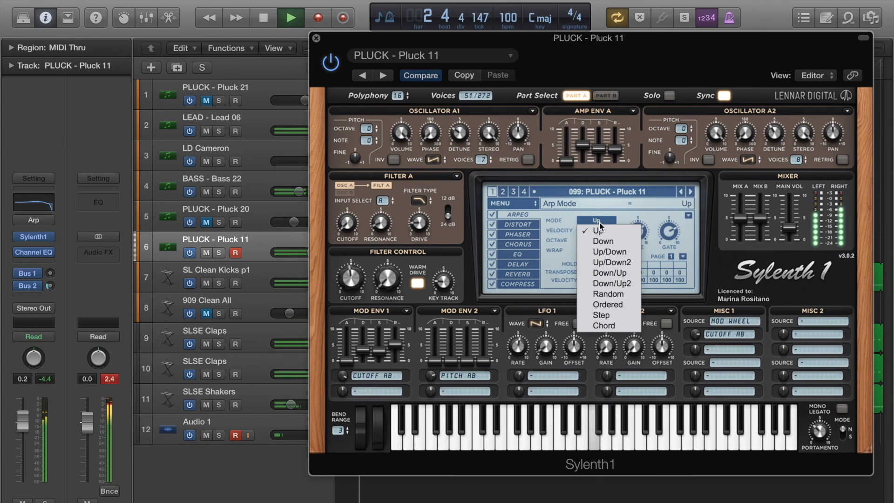
pyautogui.click(613, 253)
pyautogui.moveTo(644, 233); pyautogui.dragTo(641, 213)
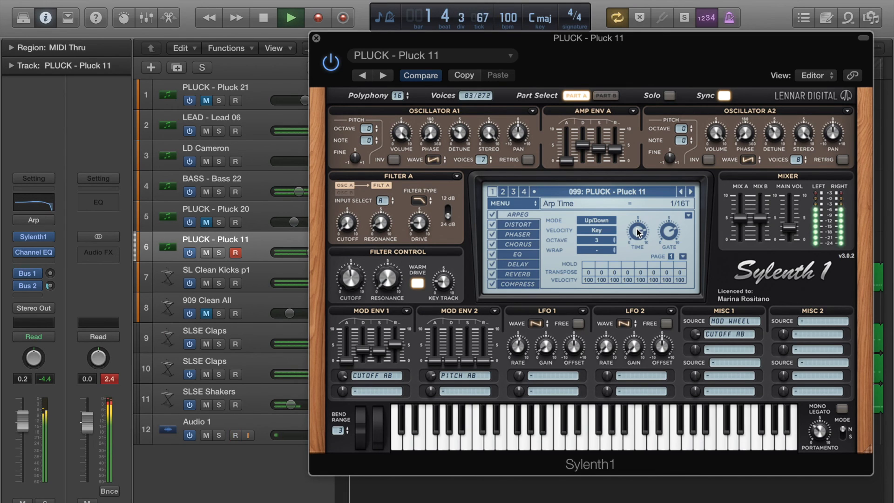
# Stop playback, turn off Sylenth1's arpeggiator, and close the instrument
pyautogui.press('space')
pyautogui.click(492, 215)
pyautogui.click(316, 38)
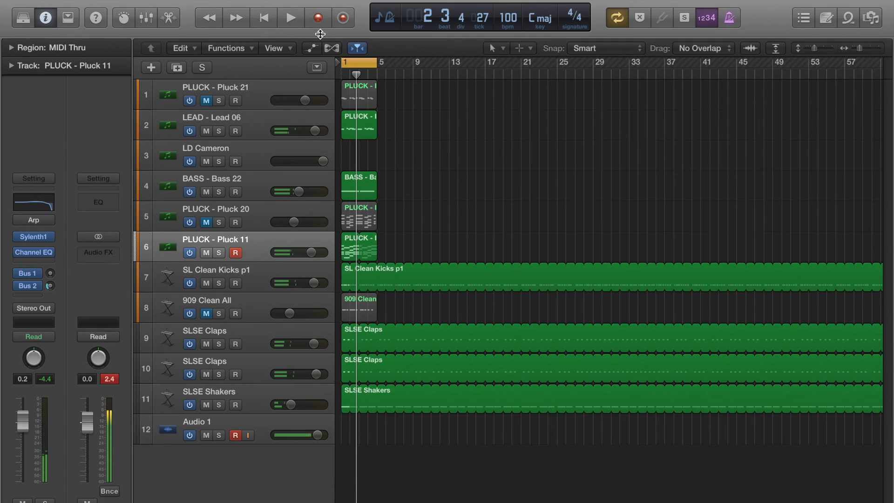